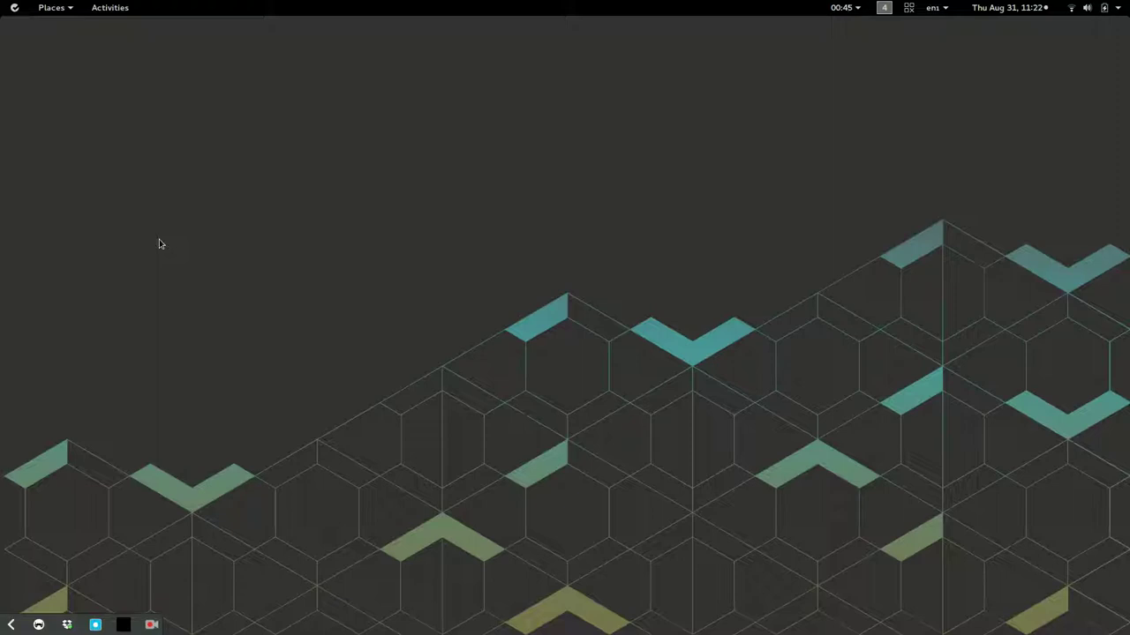
# Step: Start mpsyt in a new terminal and search it for max richter
pyautogui.hotkey('ctrl', 'alt', 't')
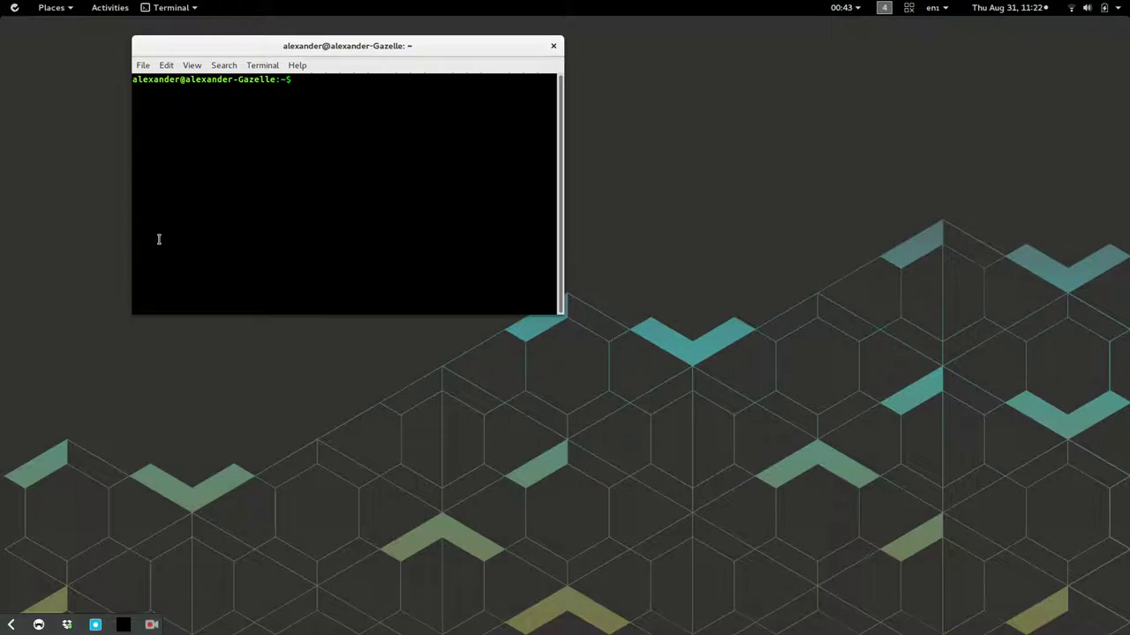
pyautogui.write('mpsyt')
pyautogui.press('Return')
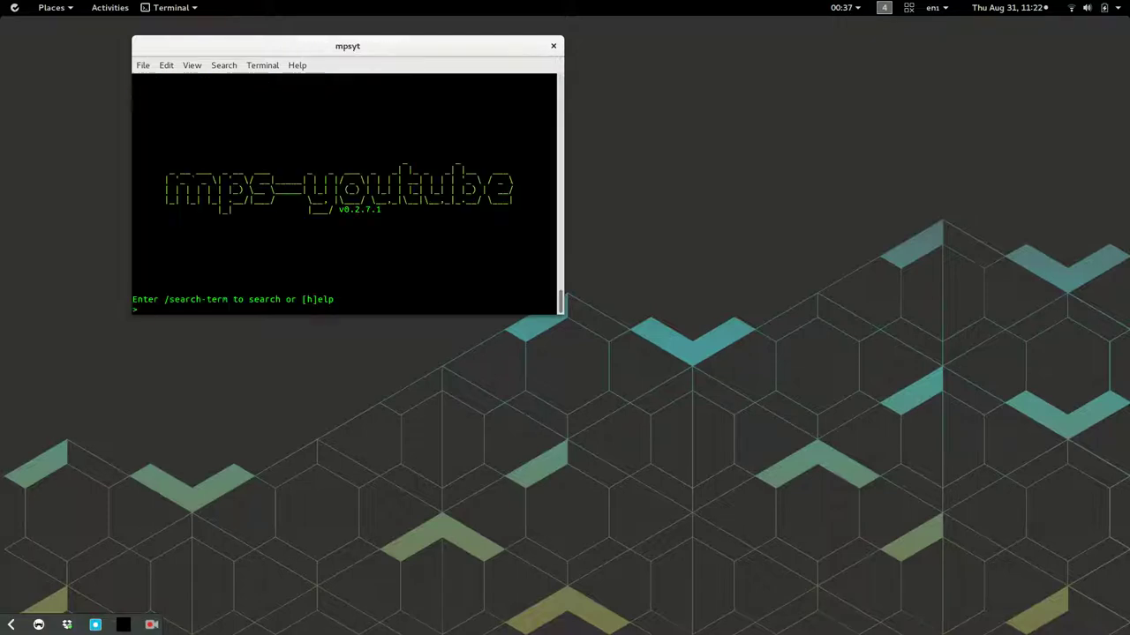
pyautogui.write('/ max richter')
pyautogui.press('Return')
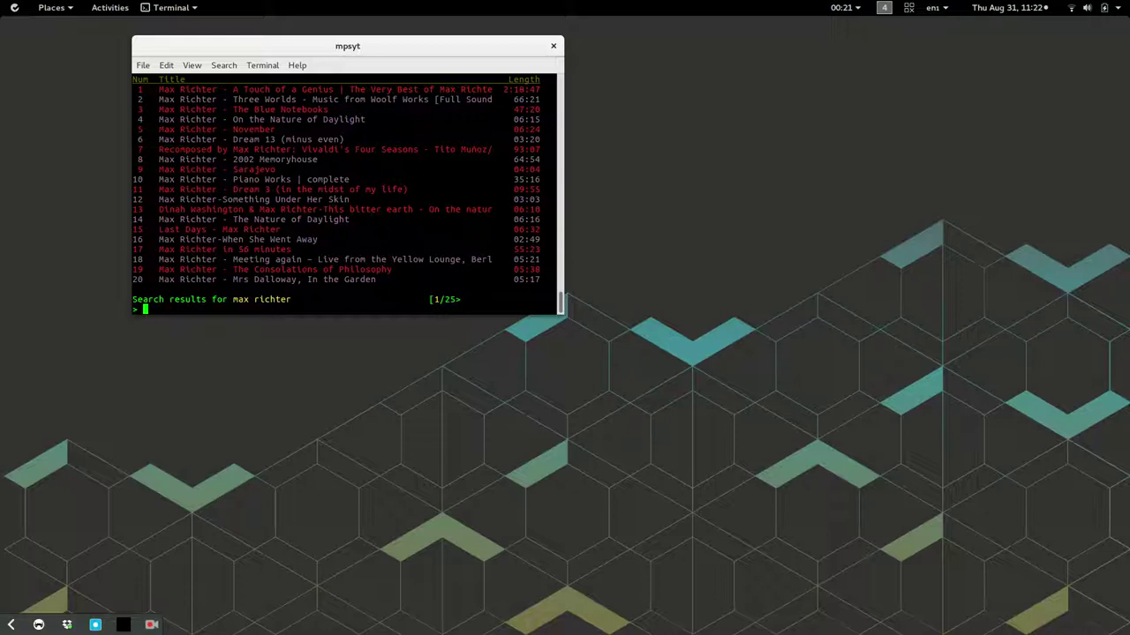
# Step: Play result 3, The Blue Notebooks, then stop playback, quit mpsyt and close the terminal
pyautogui.write('3')
pyautogui.press('Return')
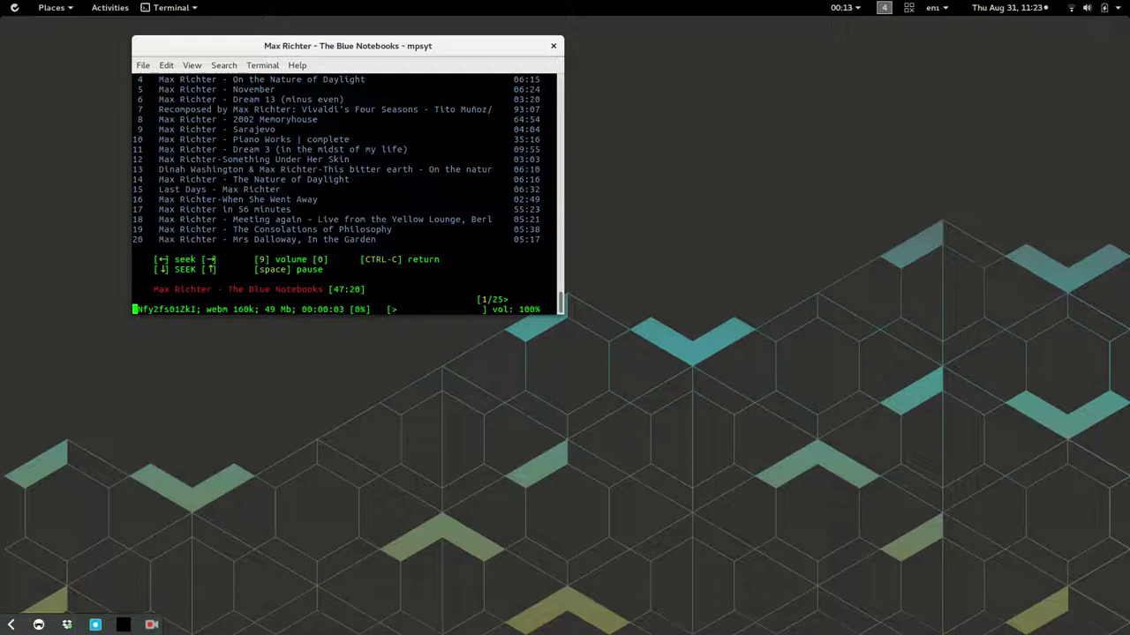
pyautogui.hotkey('ctrl', 'c')
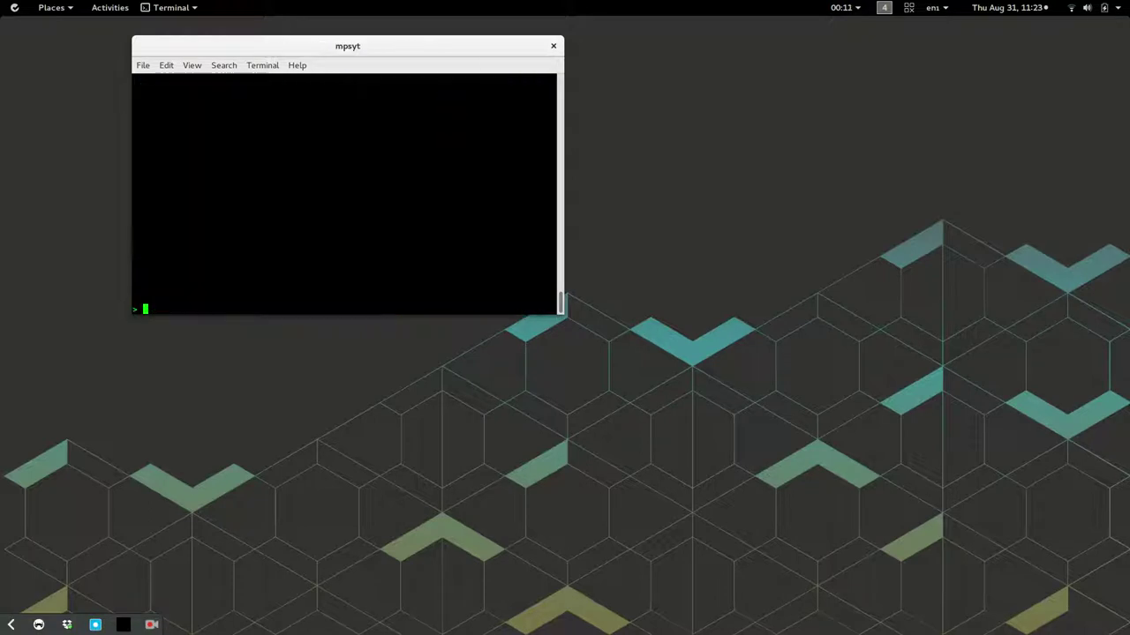
pyautogui.write('q')
pyautogui.press('Return')
pyautogui.hotkey('ctrl', 'd')
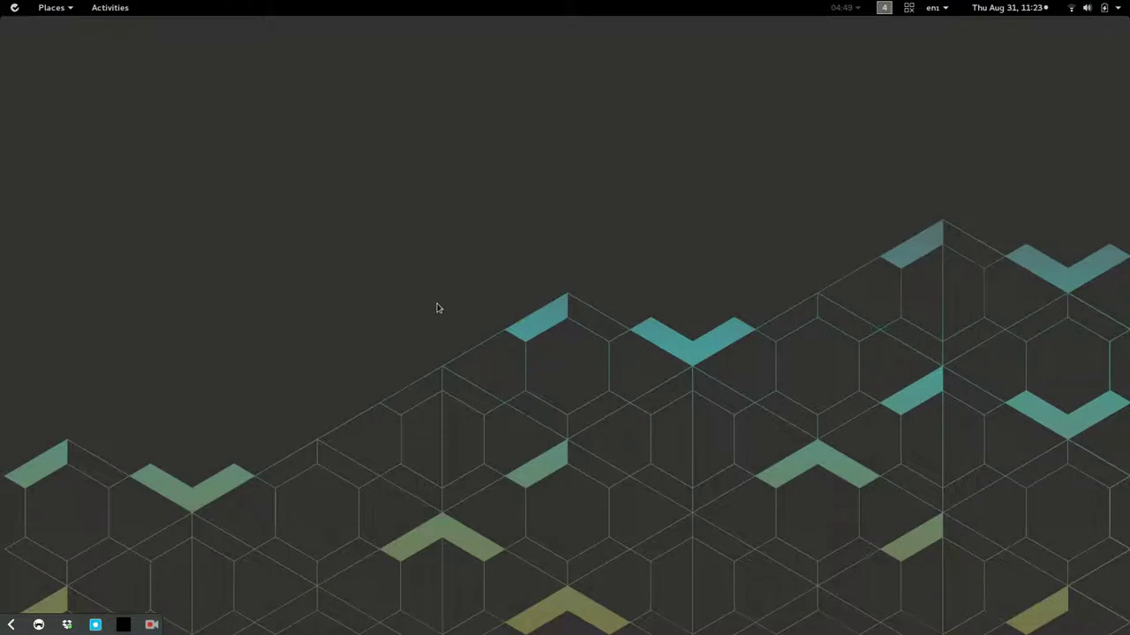
# Step: Look up the mps entry in Menu Editor to inspect the MPS YouTube launcher's settings, and close the editor
pyautogui.press('super')
pyautogui.write('menu')
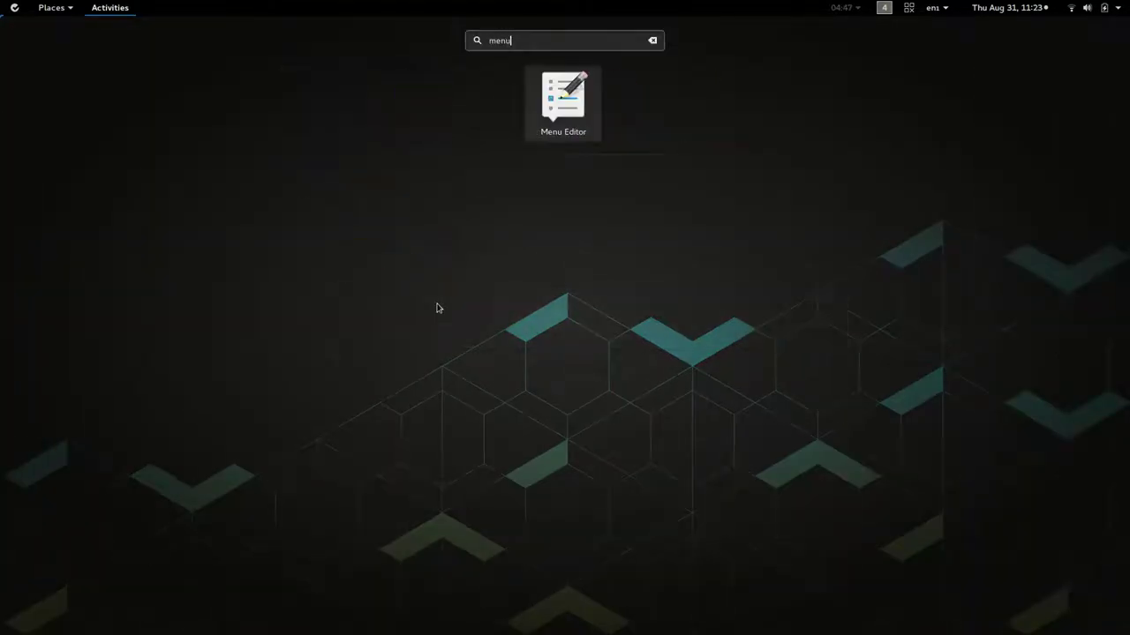
pyautogui.press('Return')
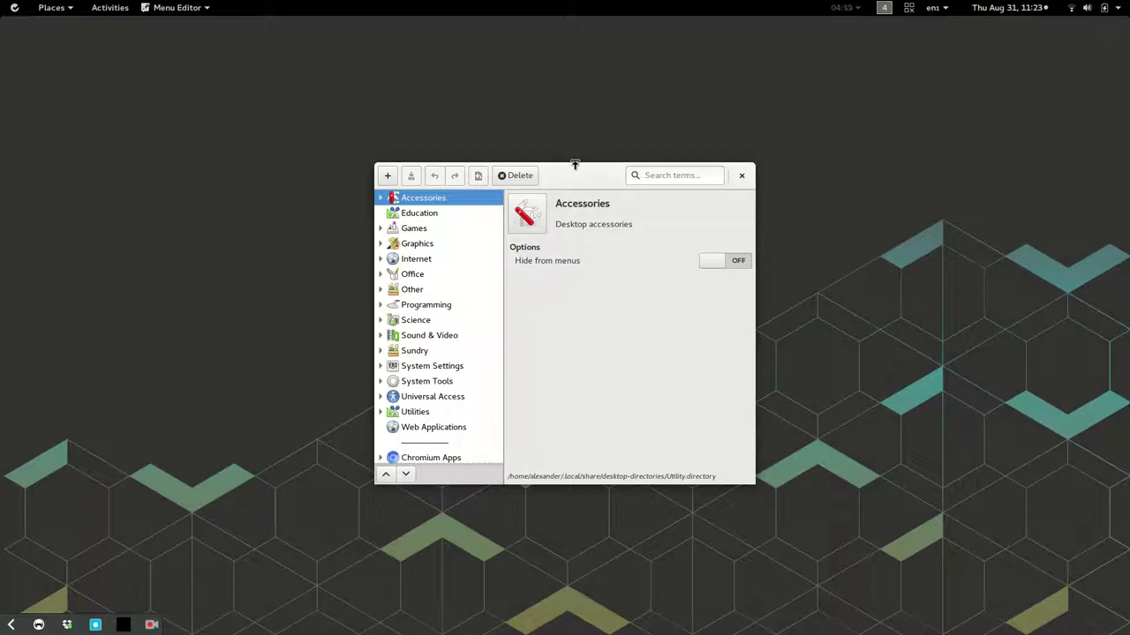
pyautogui.click(657, 177)
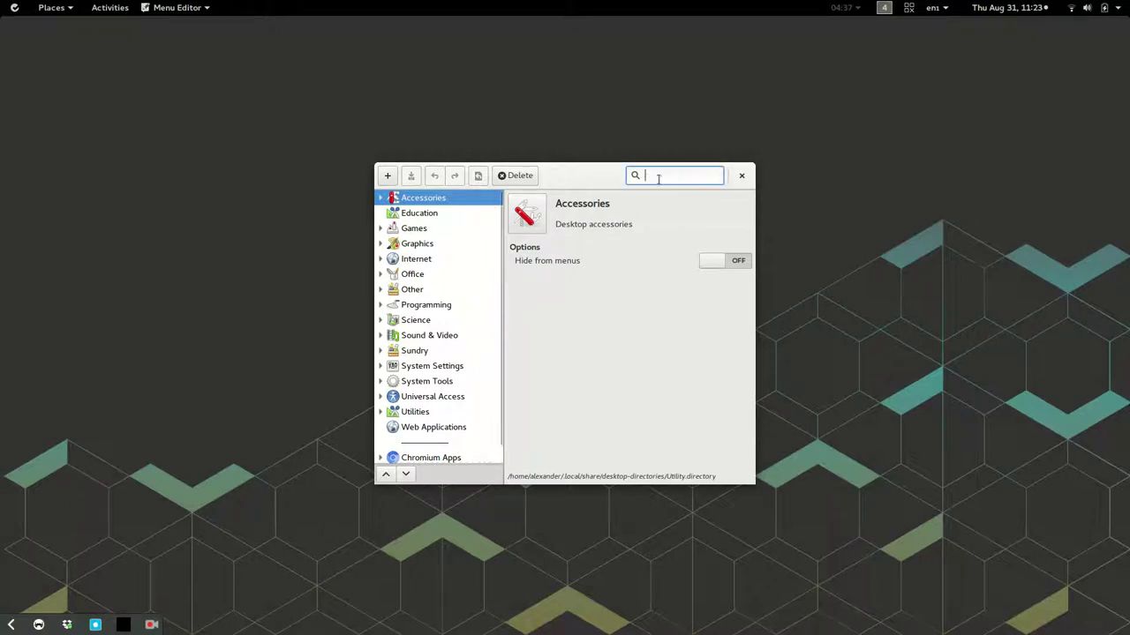
pyautogui.write('mps')
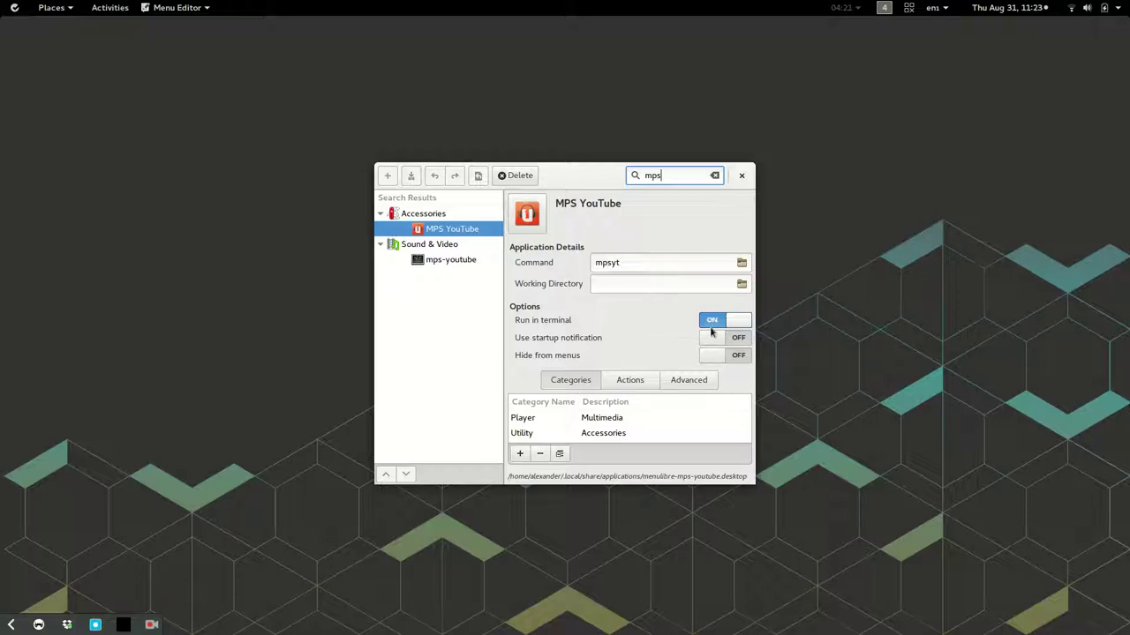
pyautogui.click(742, 175)
# Step: Launch MPS YouTube from the desktop's application search and search for max richter, quitting the player at the end
pyautogui.press('super')
pyautogui.write('mps')
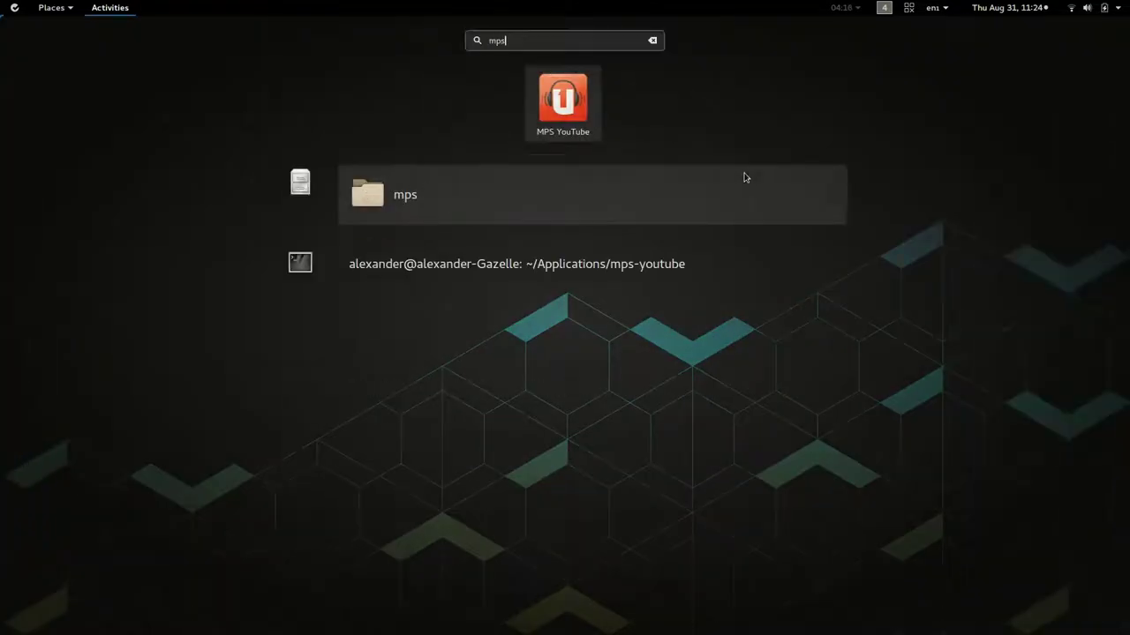
pyautogui.press('Return')
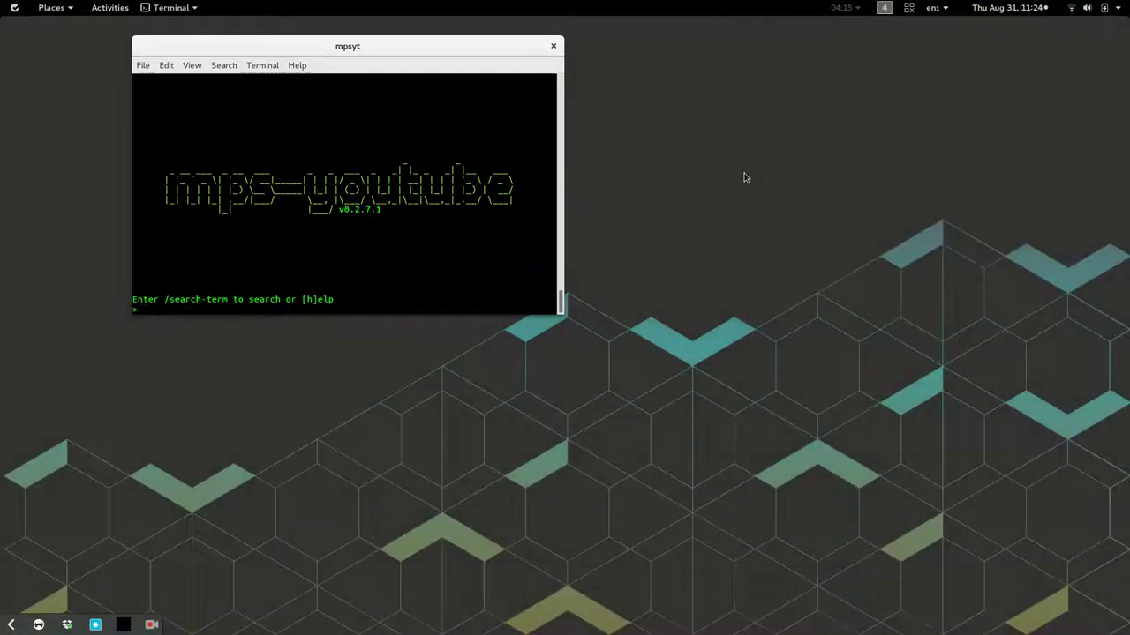
pyautogui.write('/ max richter')
pyautogui.press('Return')
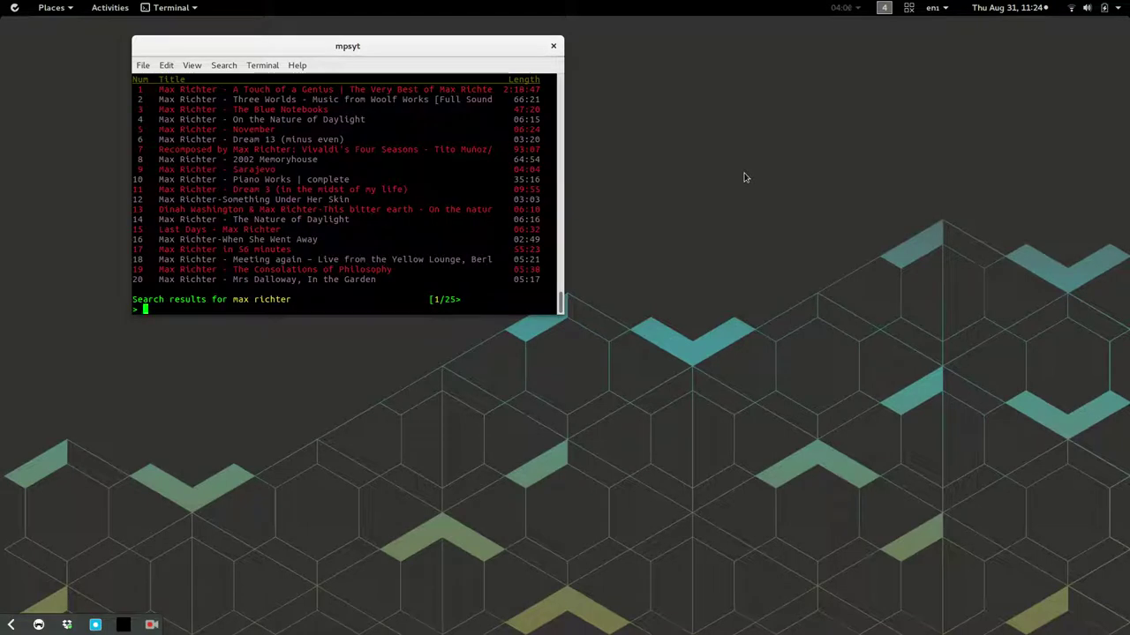
pyautogui.write('q')
pyautogui.press('Return')
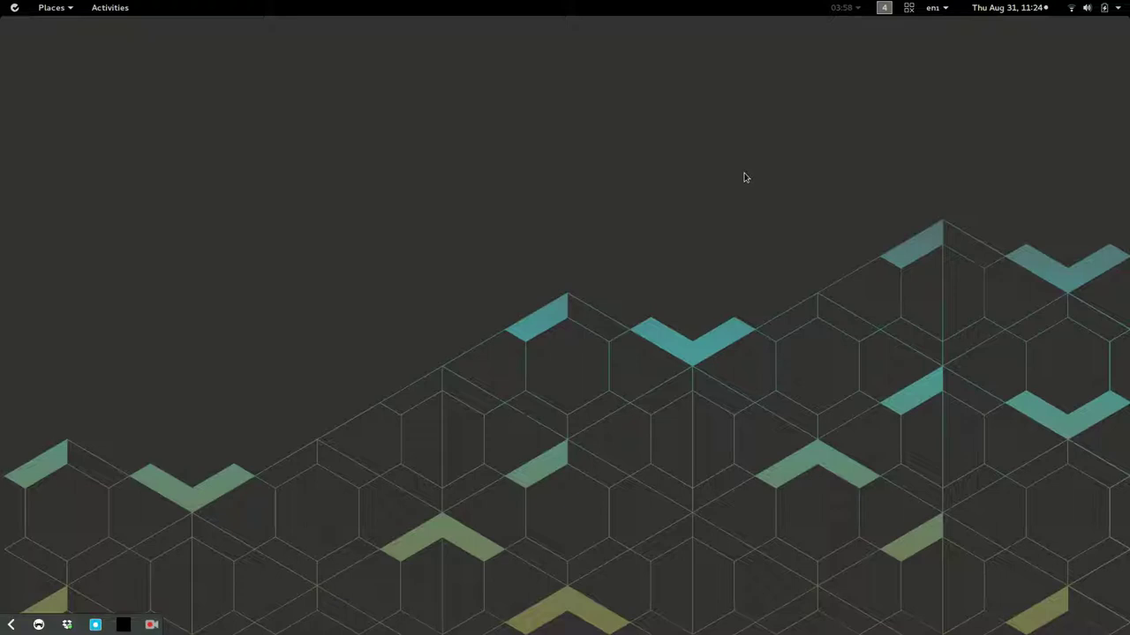
# Step: Write sudo pip3 install mps-youtube at the prompt of a new terminal without running it
pyautogui.hotkey('ctrl', 'alt', 't')
pyautogui.write('sudo p')
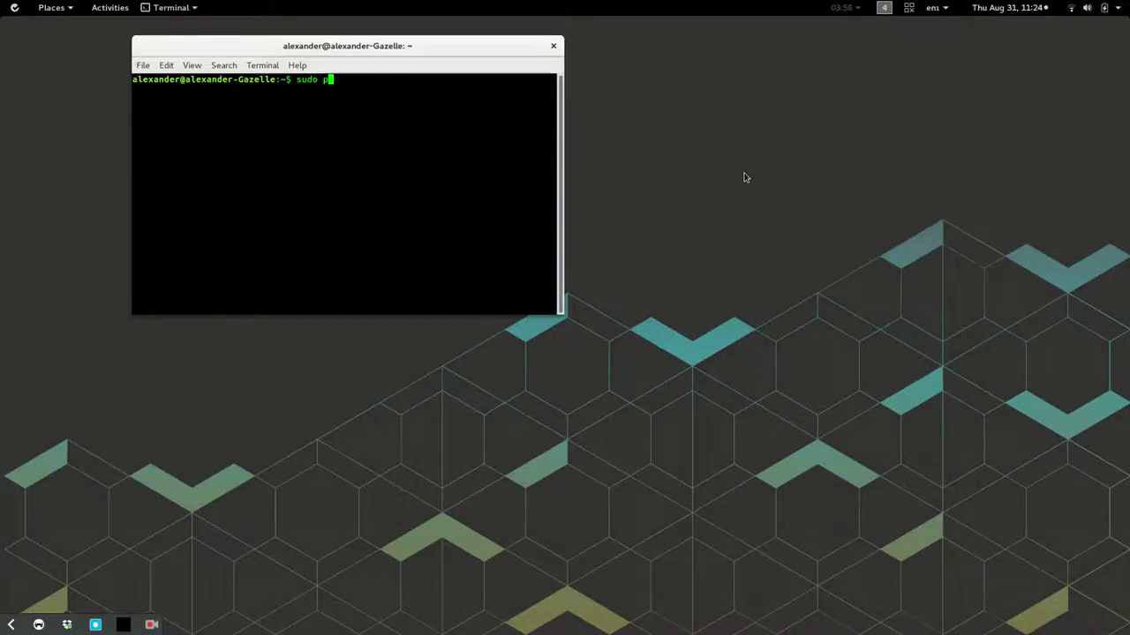
pyautogui.write('ip3 install mps-youtube')
# Step: Switch to Chromium and bring up the mps-youtube repository page on GitHub
pyautogui.hotkey('alt', 'Tab')
pyautogui.hotkey('alt', 'Tab')
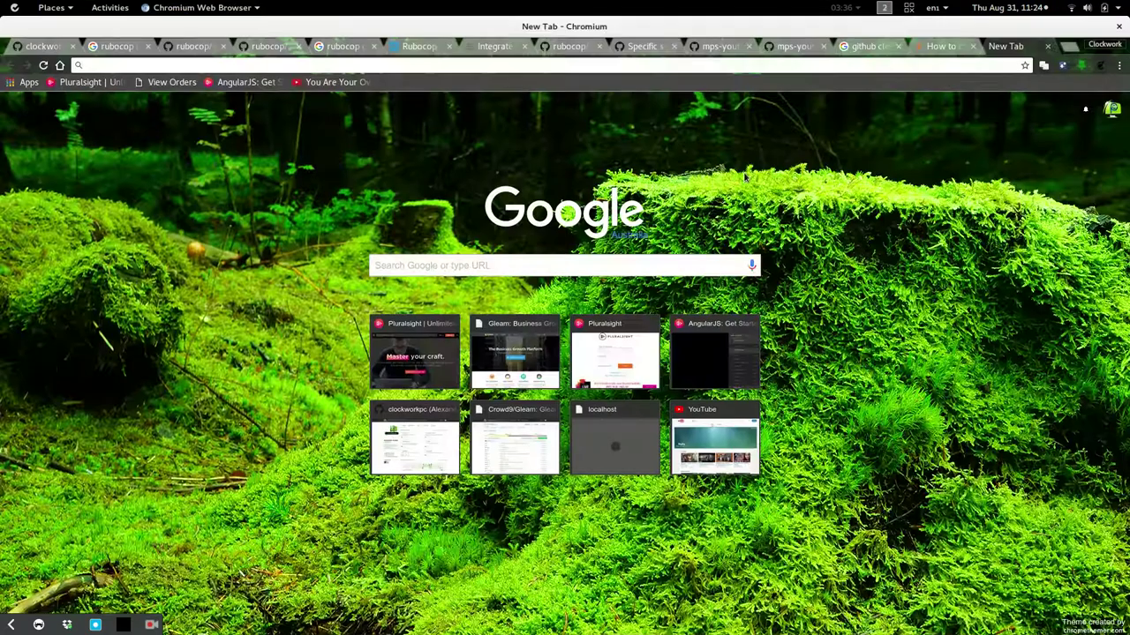
pyautogui.hotkey('ctrl', 'shift', 'Tab')
pyautogui.hotkey('ctrl', 'shift', 'Tab')
pyautogui.hotkey('ctrl', 'shift', 'Tab')
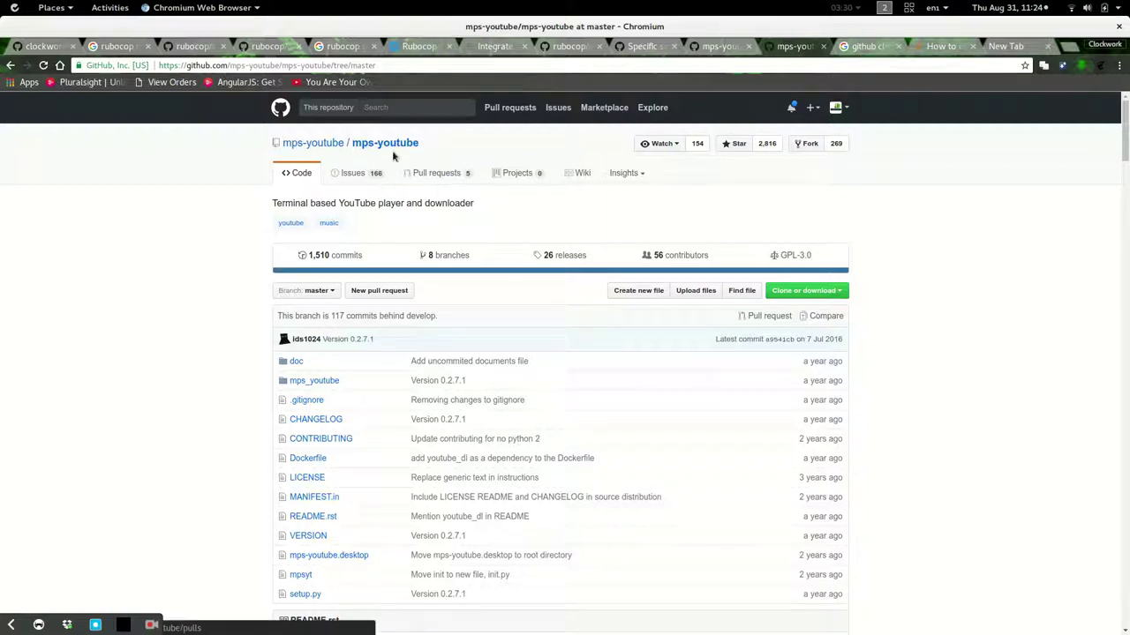
# Step: Show the develop branch of the mps-youtube repository and select its HTTPS clone URL
pyautogui.click(318, 290)
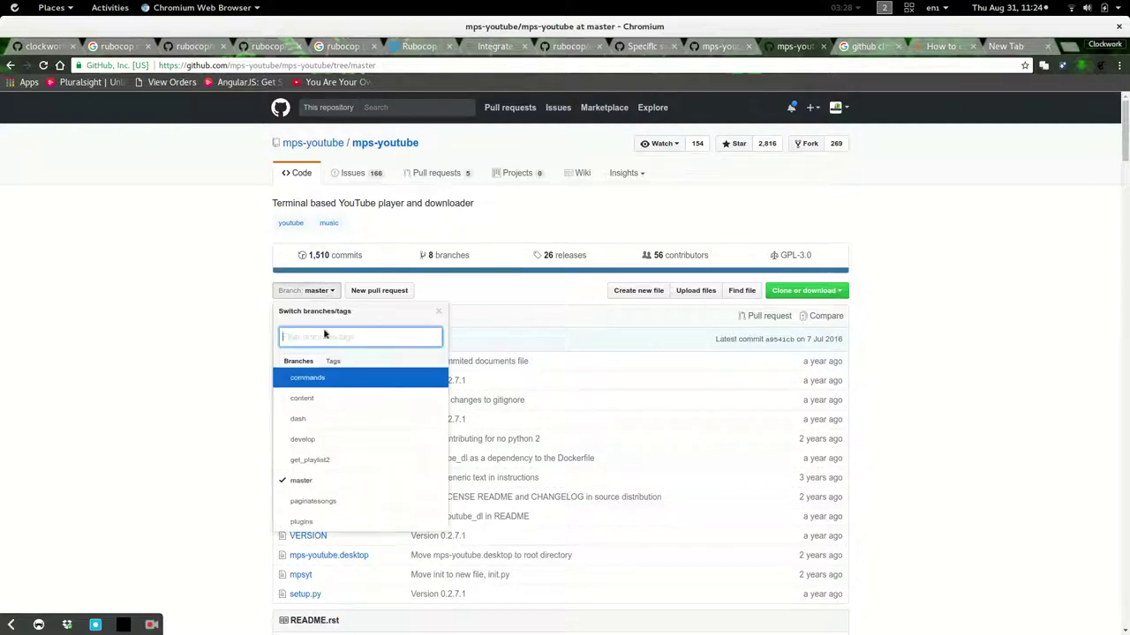
pyautogui.click(327, 438)
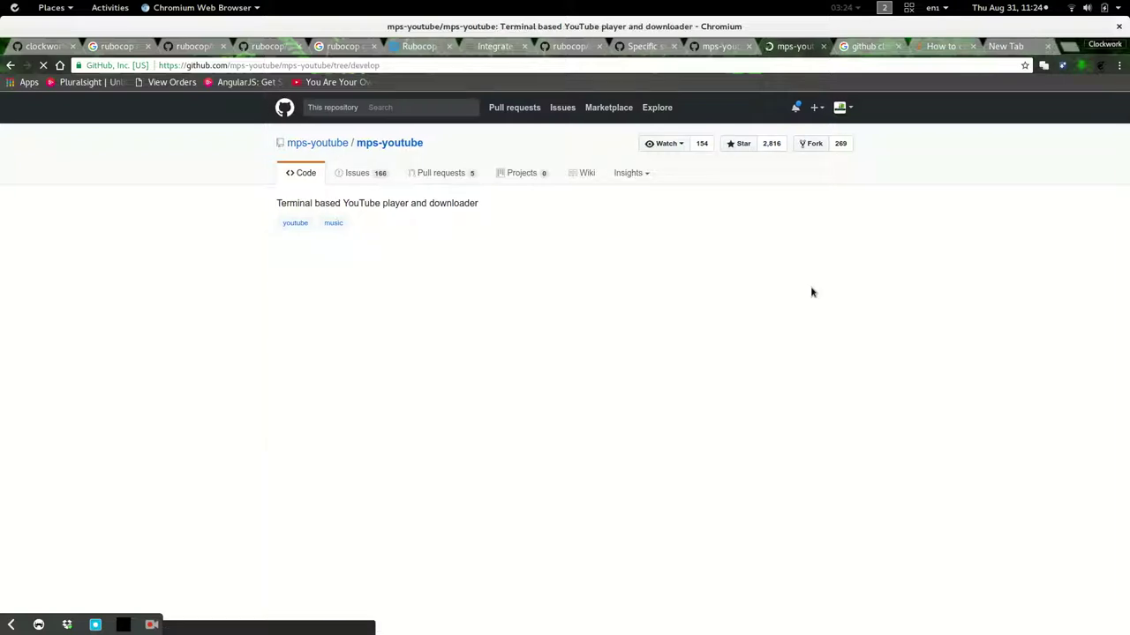
pyautogui.click(808, 291)
pyautogui.click(785, 351)
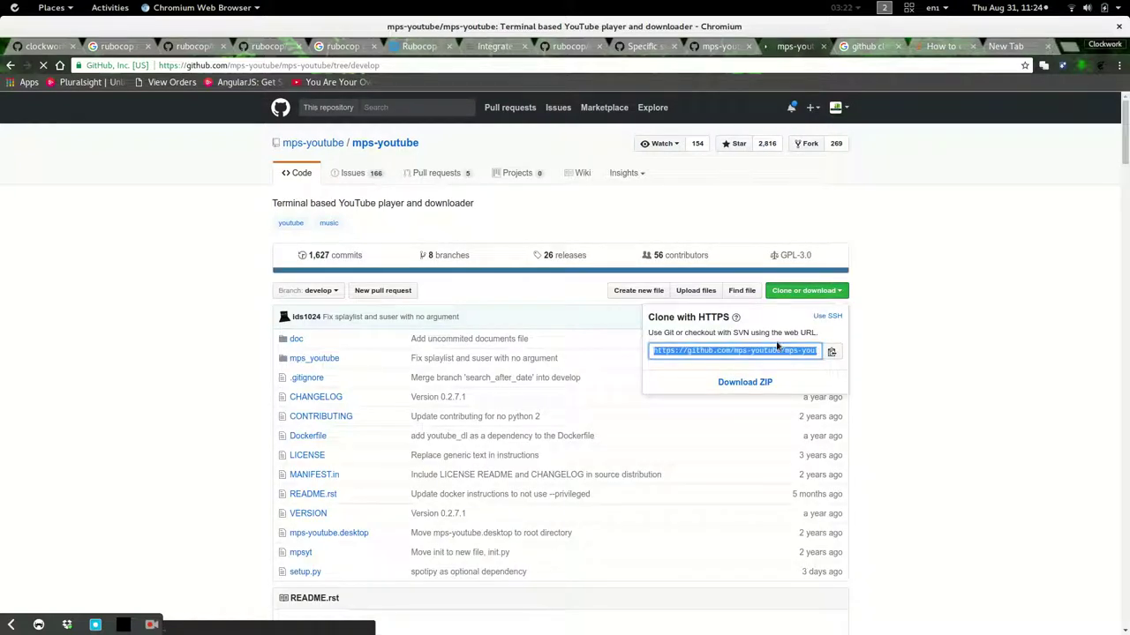
# Step: Switch to the terminal, change into Applications/mps-youtube and list the folder's contents
pyautogui.hotkey('alt', 'Tab')
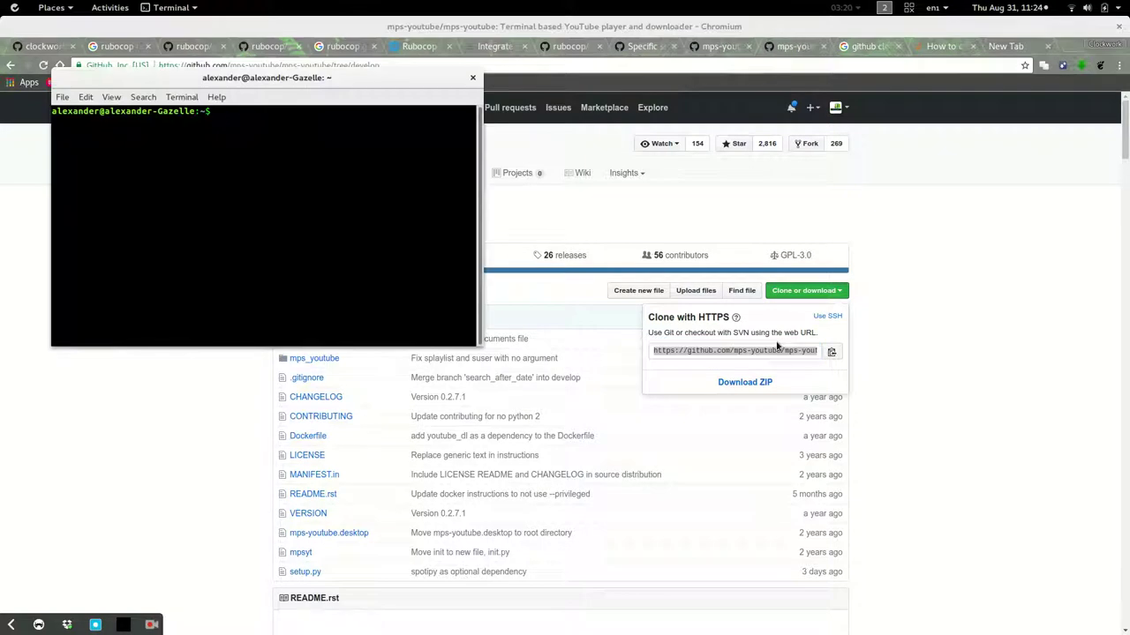
pyautogui.write('cd App')
pyautogui.press('Tab')
pyautogui.press('Return')
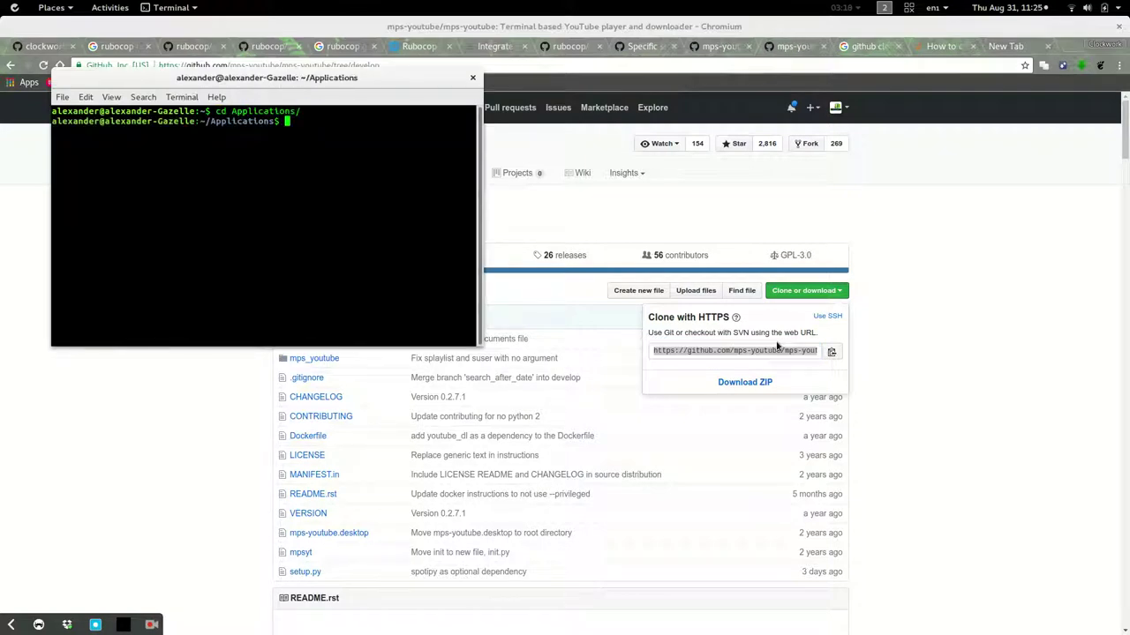
pyautogui.write('cd mp')
pyautogui.press('Tab')
pyautogui.press('Return')
pyautogui.write('ls')
pyautogui.press('Return')
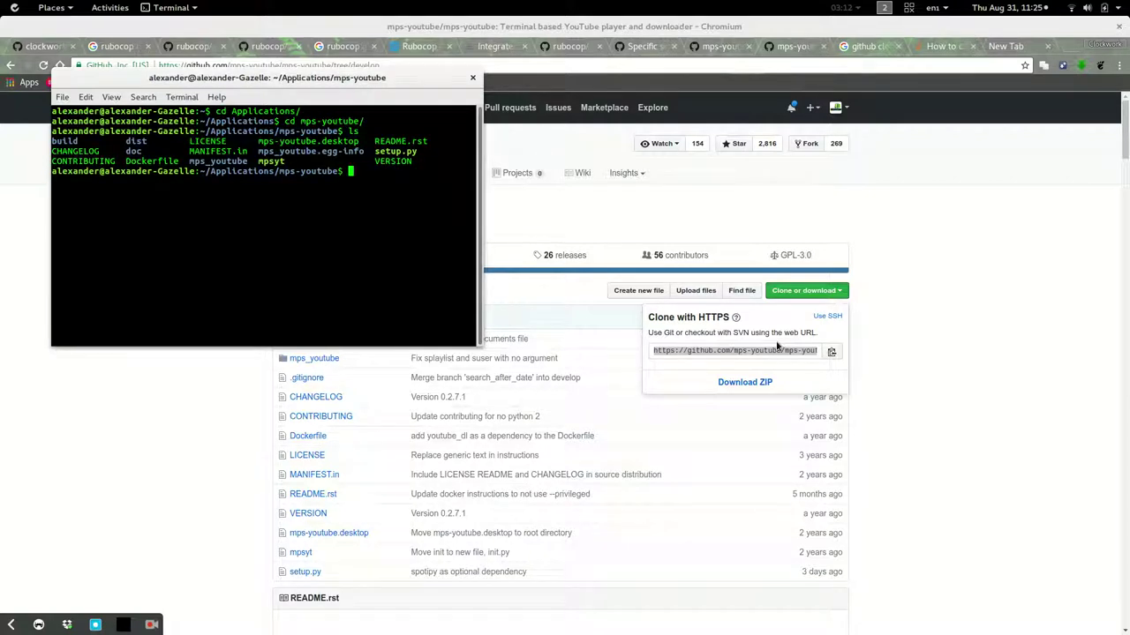
# Step: Display the help for setup.py with ./setup.py --help and highlight the setup.py install line
pyautogui.write('./setup.py --help')
pyautogui.press('Return')
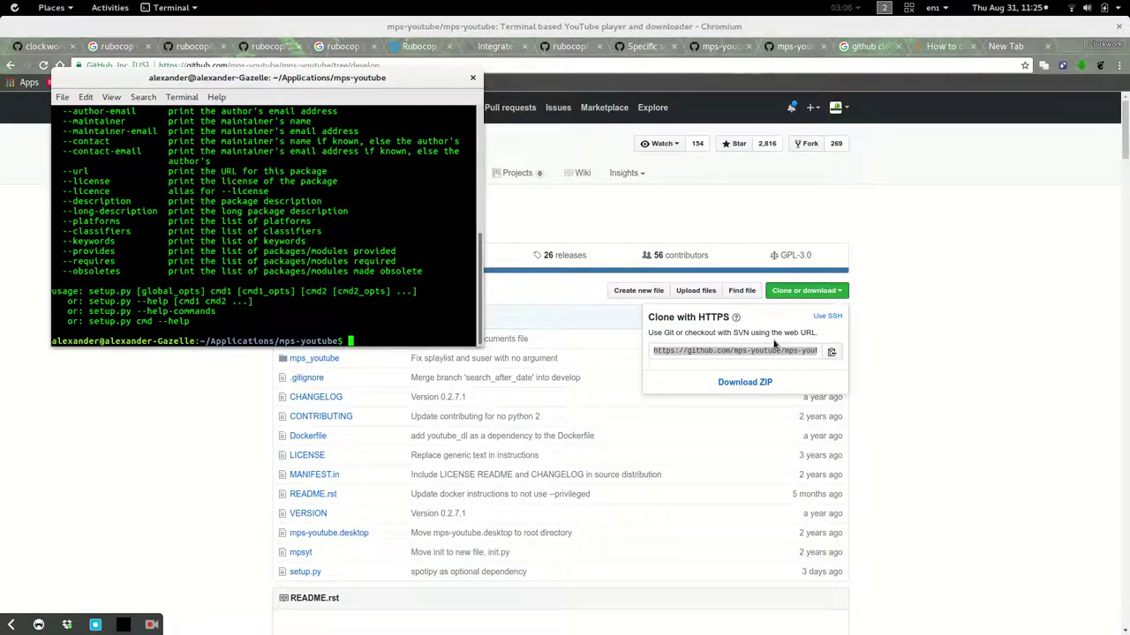
pyautogui.scroll(8, 351, 285)
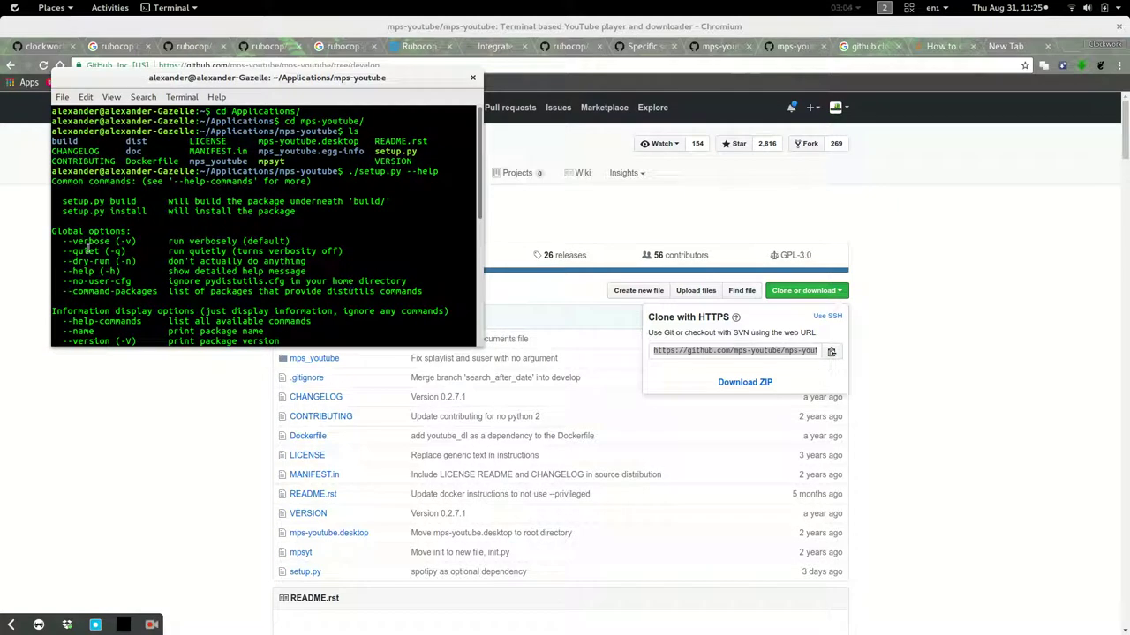
pyautogui.moveTo(62, 212); pyautogui.dragTo(336, 231)
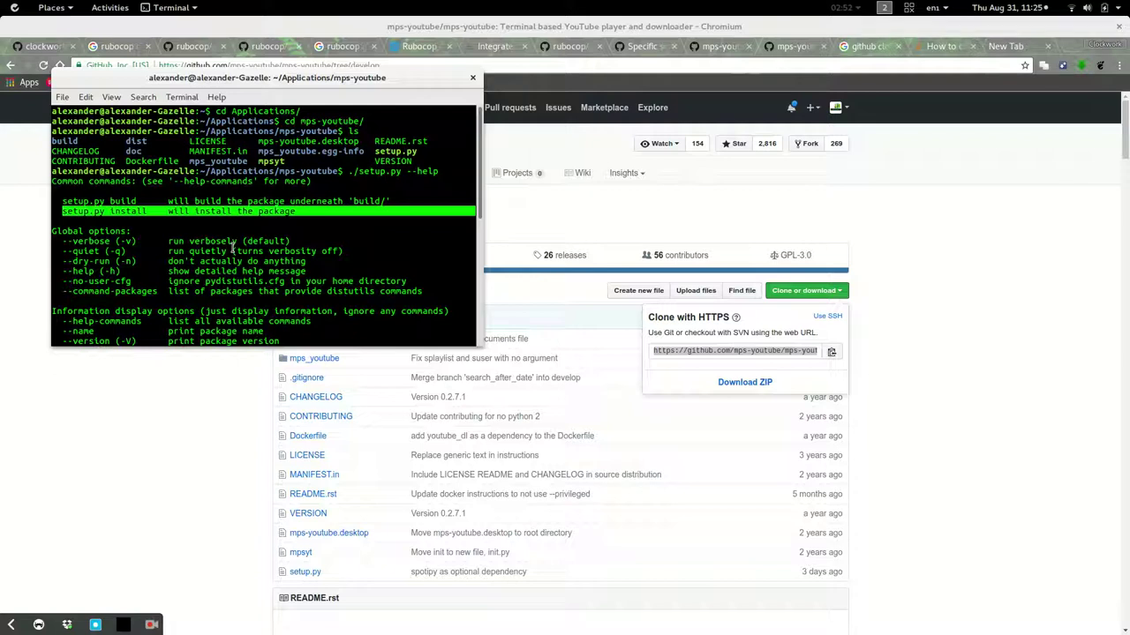
# Step: Close the full-screen terminal on workspace 3, and launch and quit MPS YouTube from there
pyautogui.hotkey('ctrl', 'alt', 'Down')
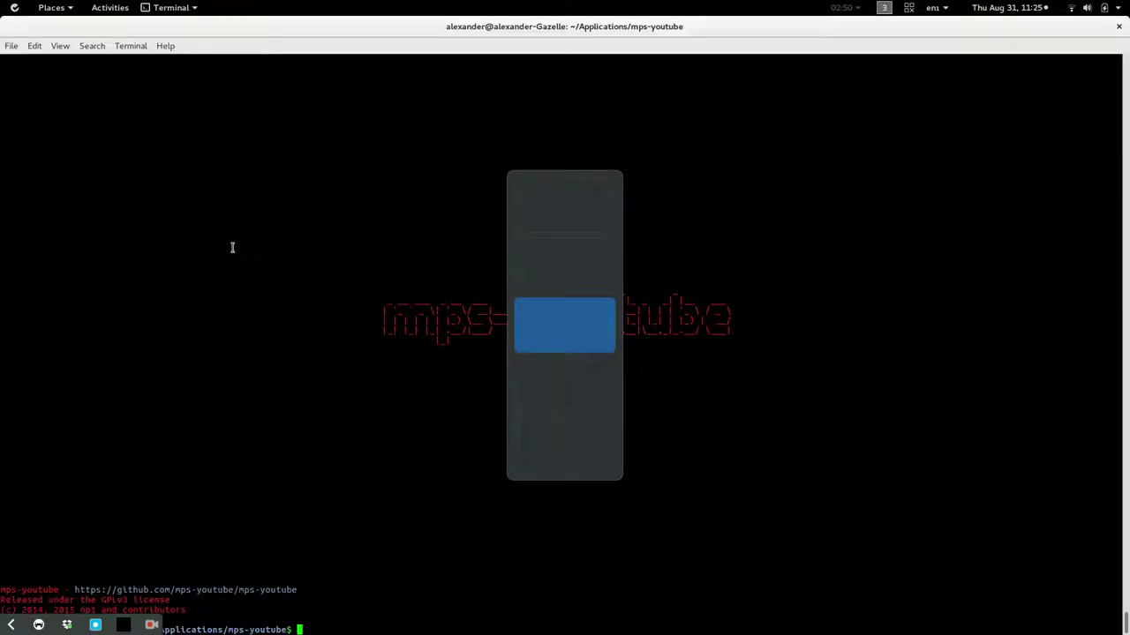
pyautogui.hotkey('ctrl', 'd')
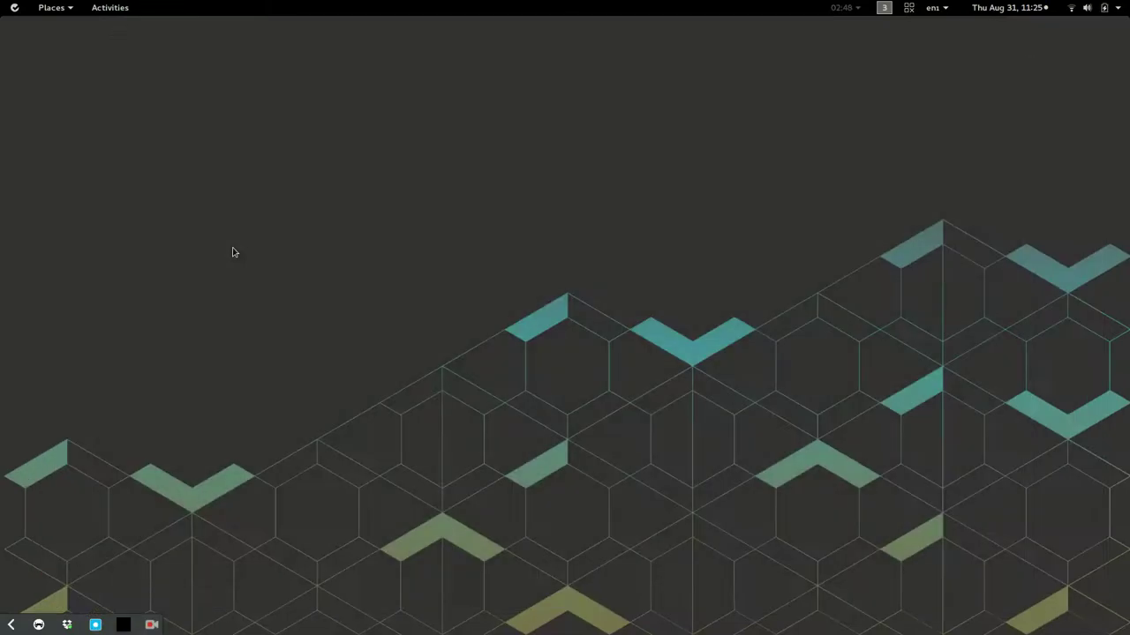
pyautogui.press('super')
pyautogui.write('mps')
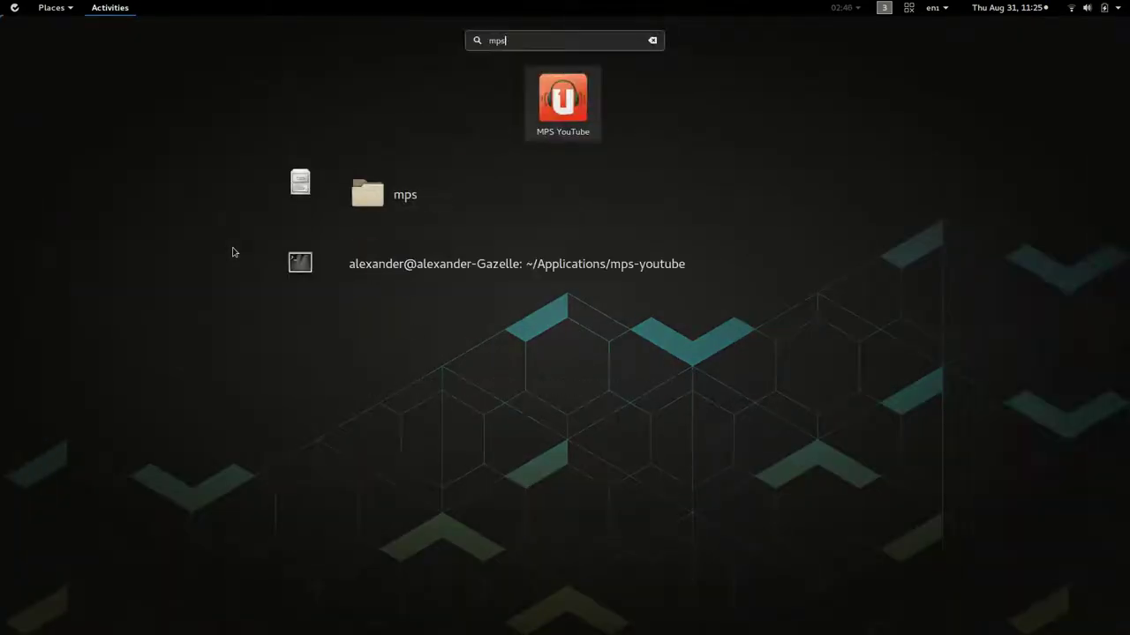
pyautogui.press('Return')
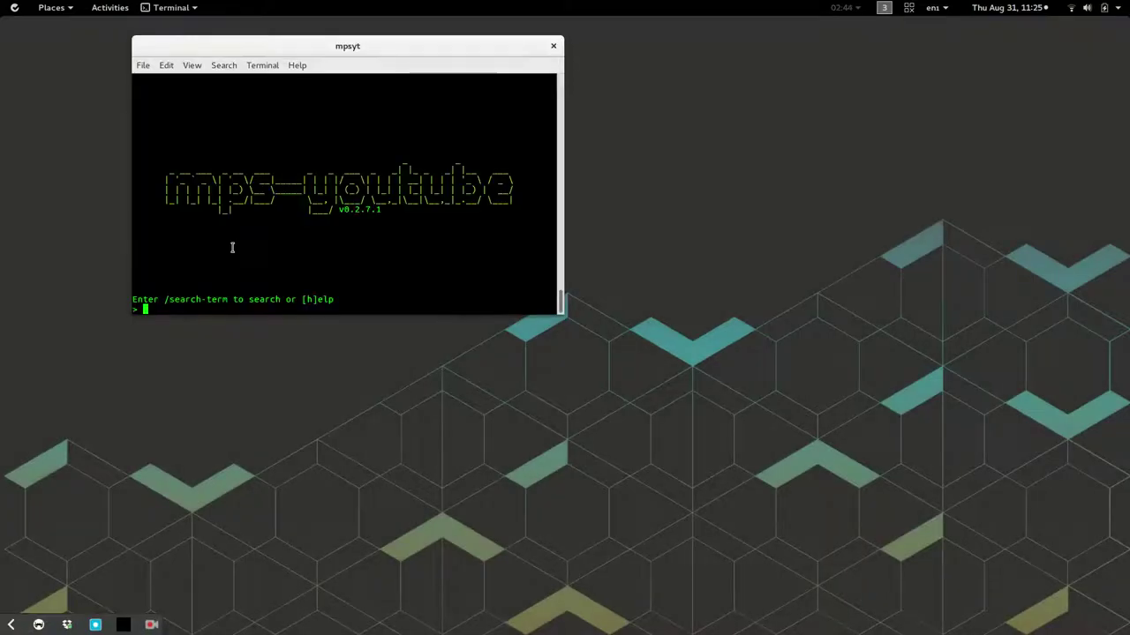
pyautogui.press('Return')
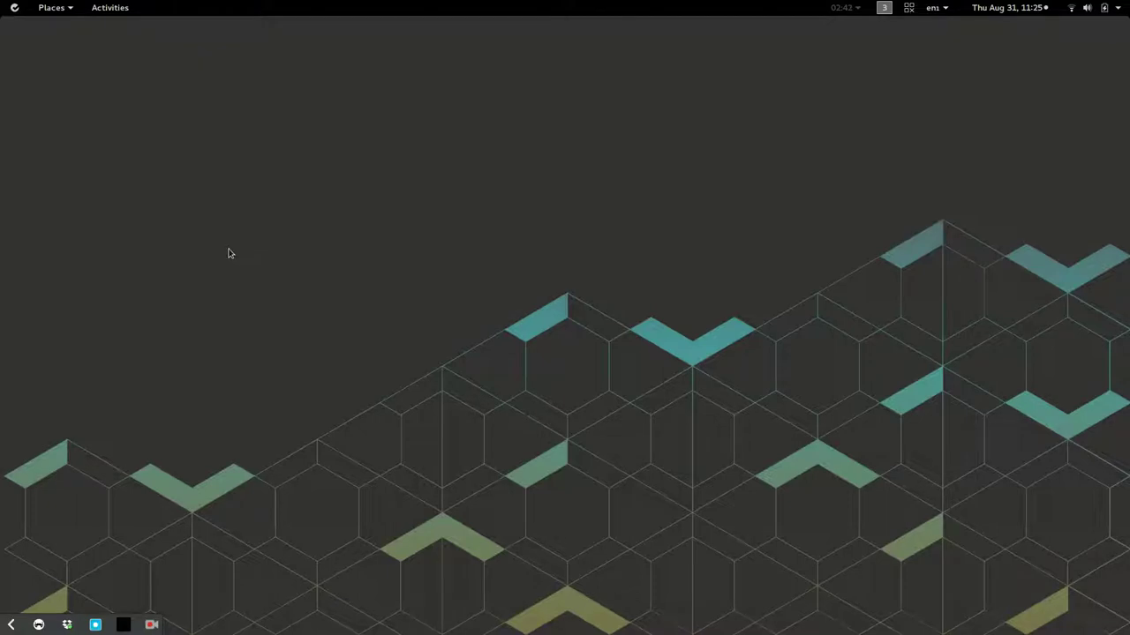